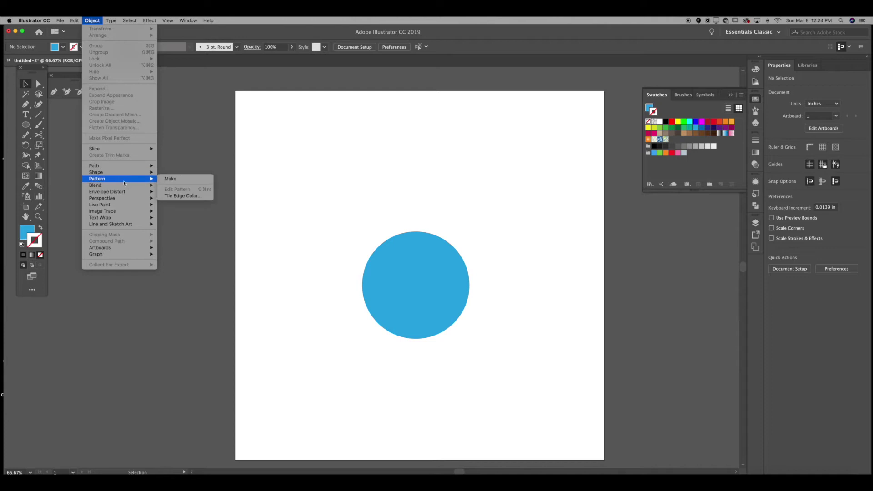
Move the blue circle slightly so it sits closer to the middle of the artboard
click(254, 143)
drag(427, 275, 430, 263)
click(419, 215)
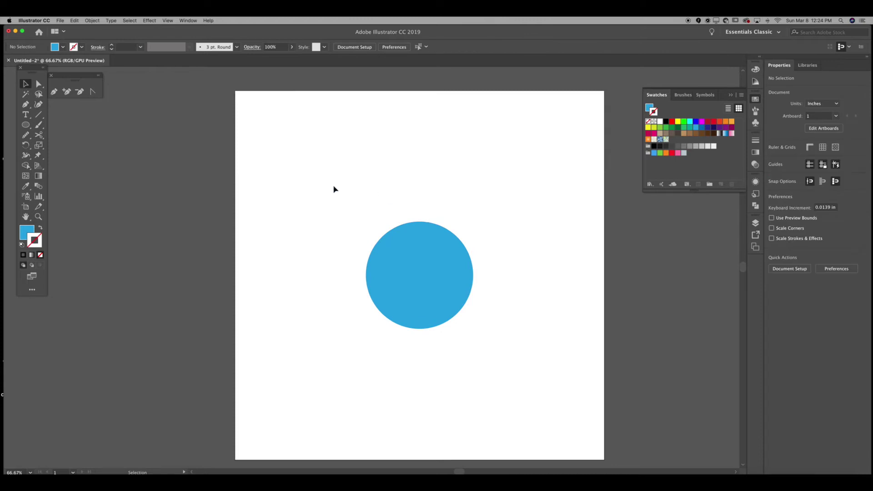
drag(334, 187, 476, 324)
click(418, 194)
click(401, 258)
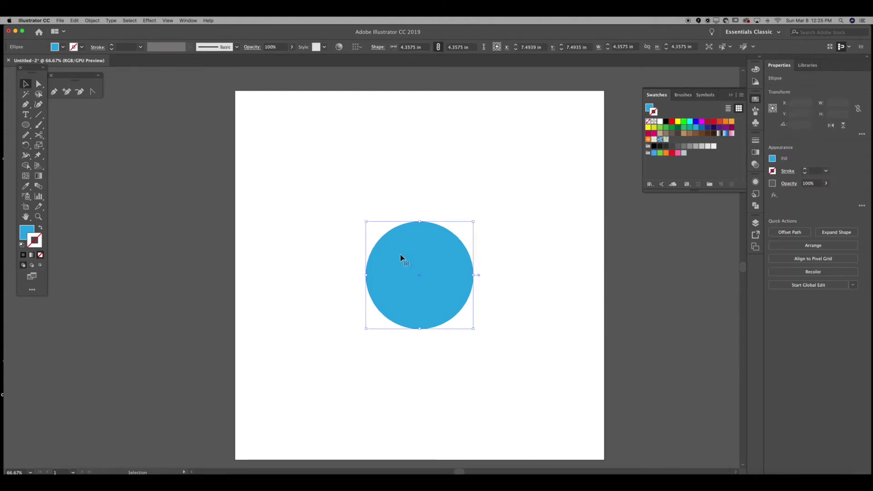
click(385, 185)
Replace the blue circle with a newly drawn one about 4.44 in across near the artboard's center
click(434, 295)
key(Delete)
key(l)
drag(358, 223, 468, 332)
key(v)
drag(444, 280, 446, 271)
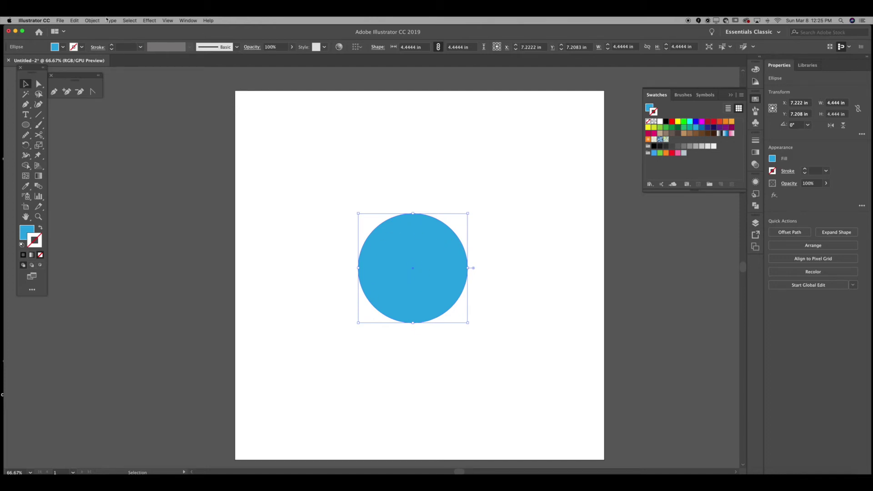
Make a new pattern from the selected blue circle and accept the notice about the added swatch
click(93, 20)
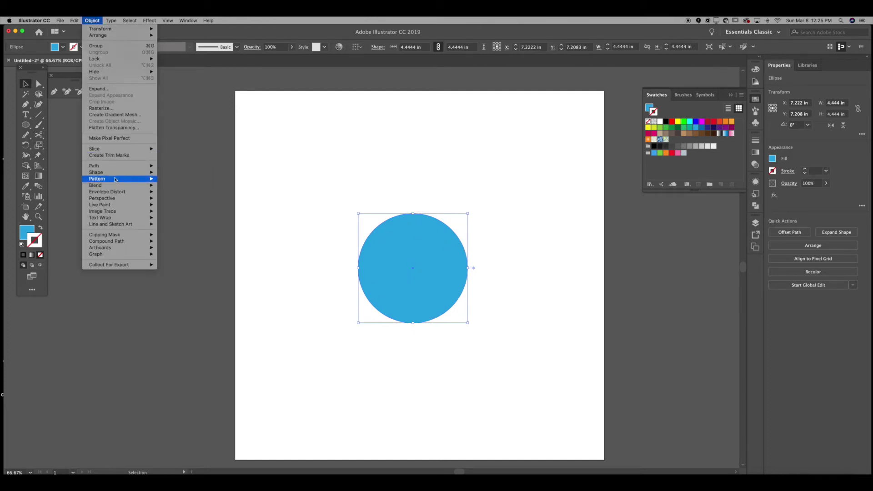
mouse_move(140, 179)
click(169, 179)
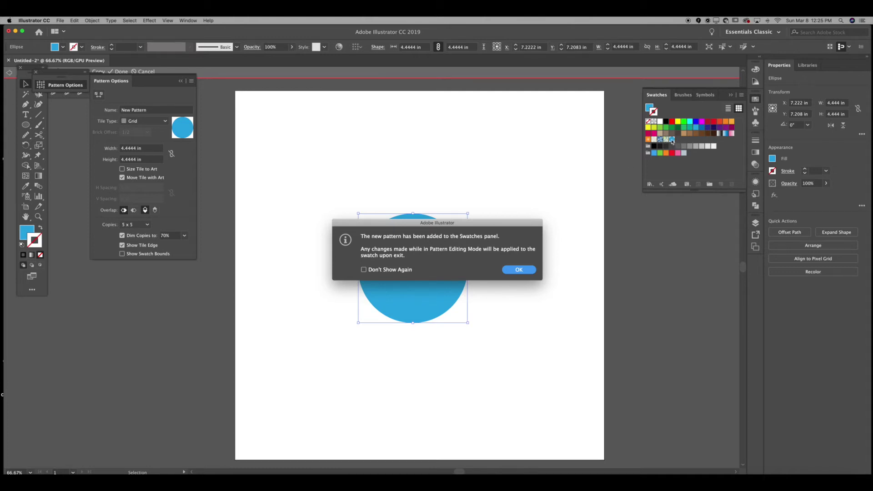
click(519, 270)
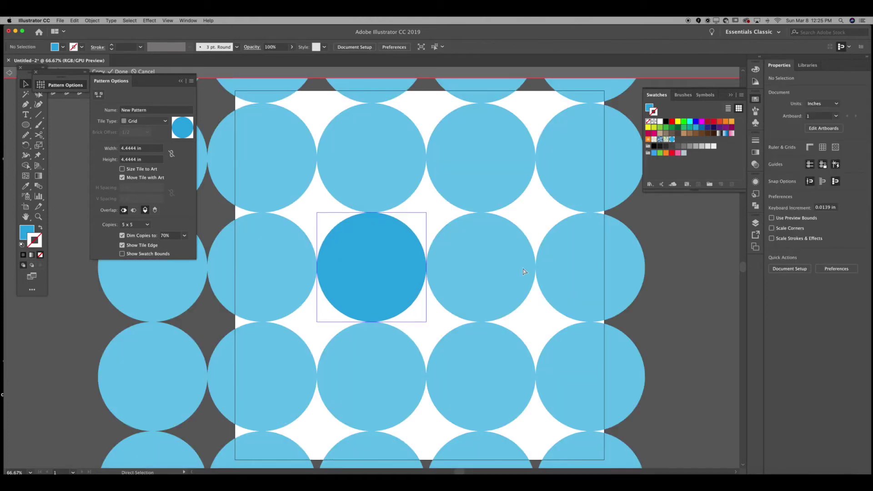
Name the new pattern "circle 1"
key(super+minus)
key(super+minus)
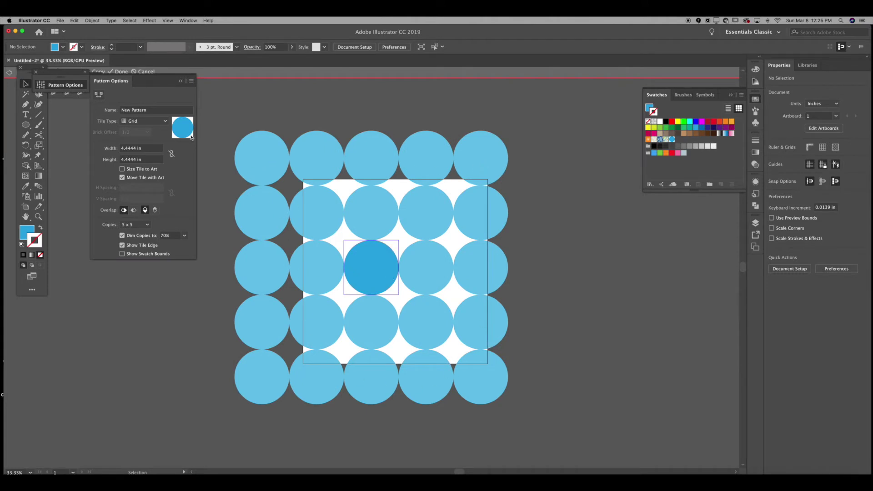
click(166, 112)
text(circle 1)
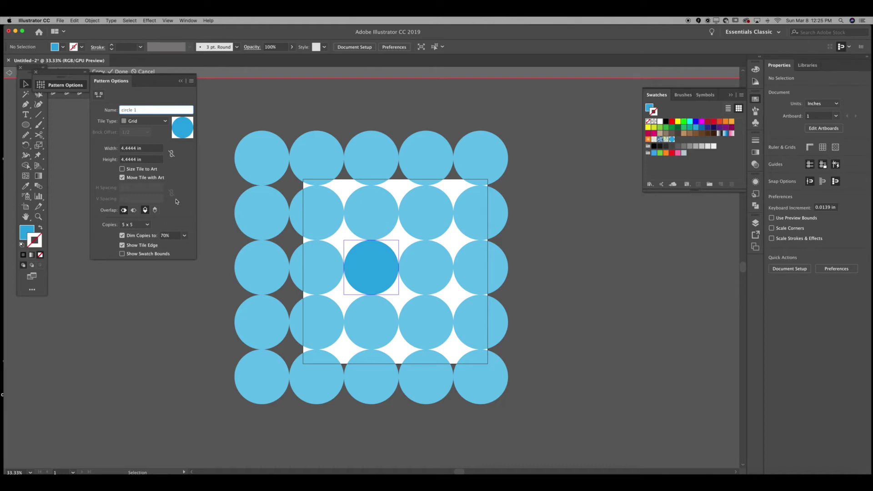
Set the pattern tile's width and height to 6 in each
double_click(136, 148)
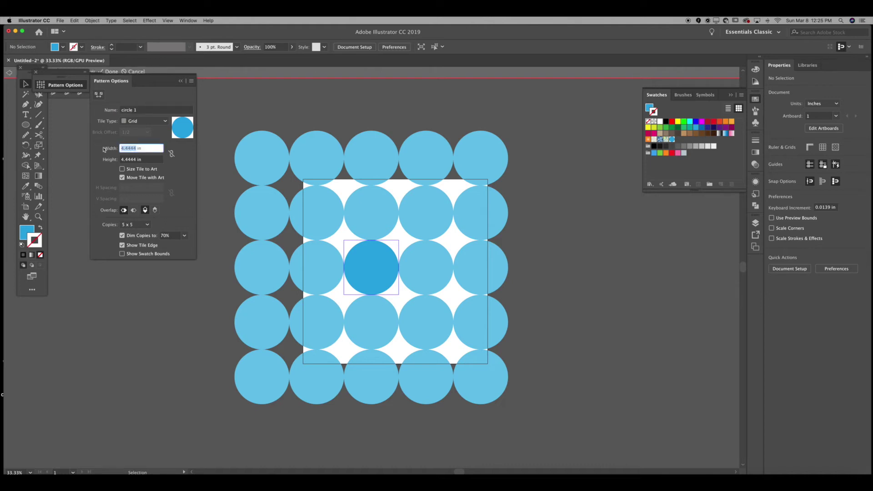
text(6)
double_click(138, 159)
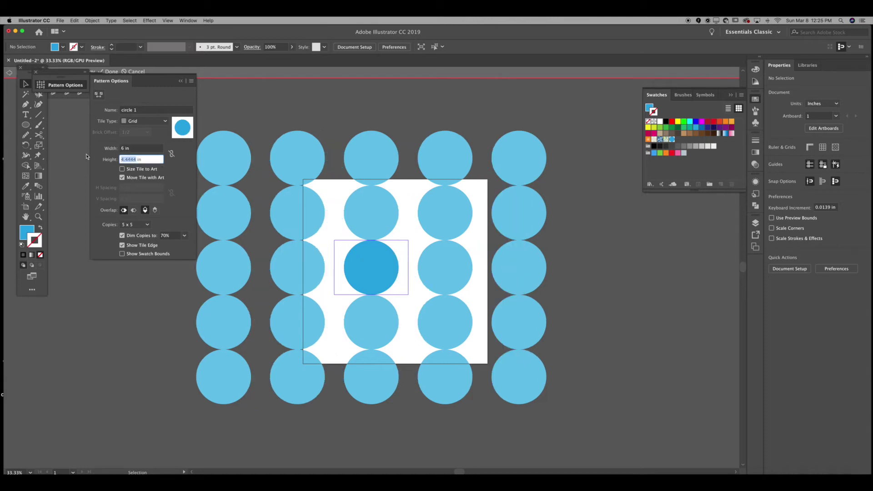
text(6)
click(182, 178)
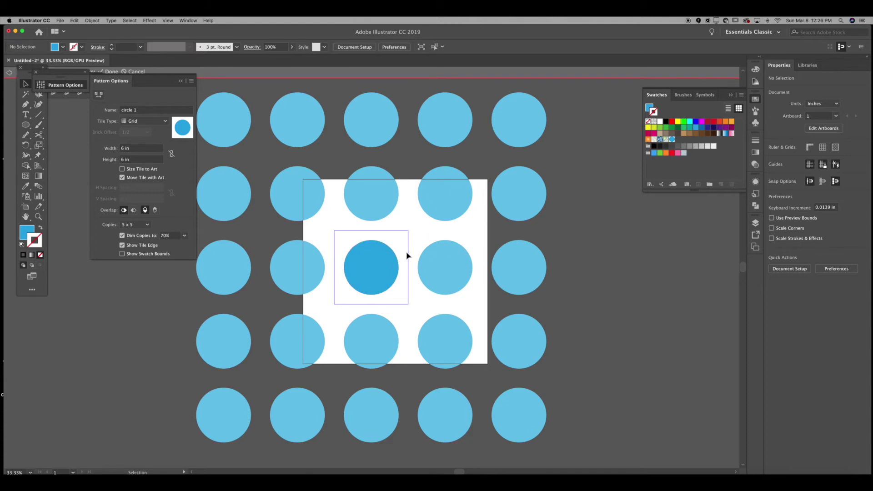
Try the Brick by Row, Brick by Column, Hex by Column and Hex by Row tile types on the circle pattern
click(153, 122)
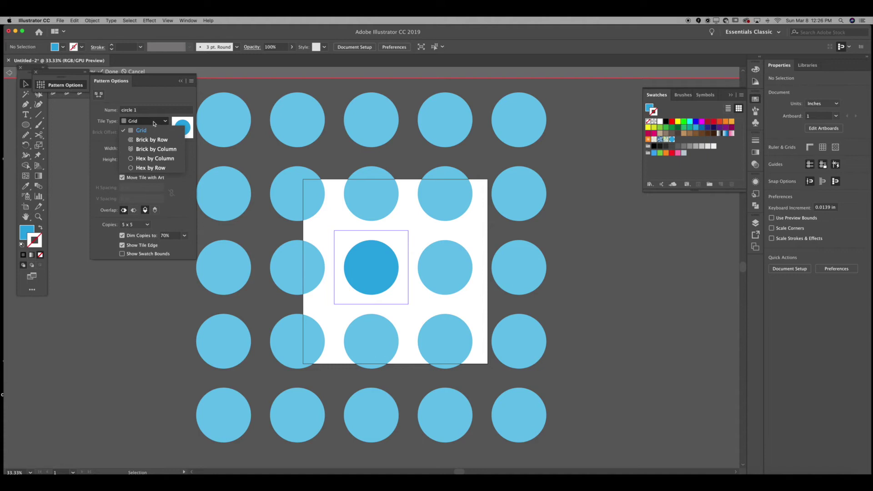
click(202, 135)
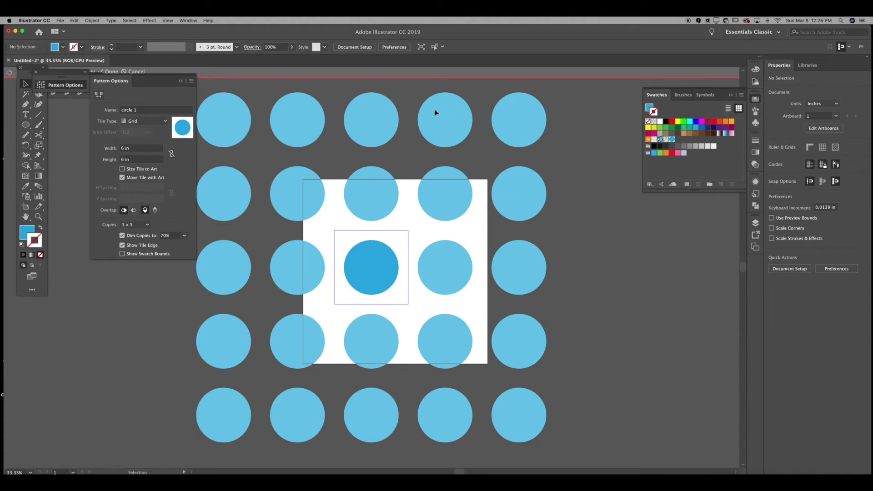
click(148, 124)
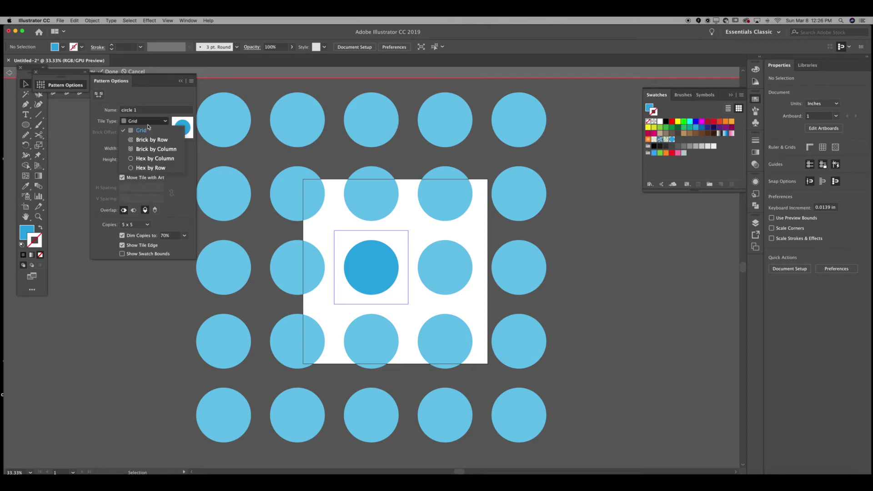
click(152, 140)
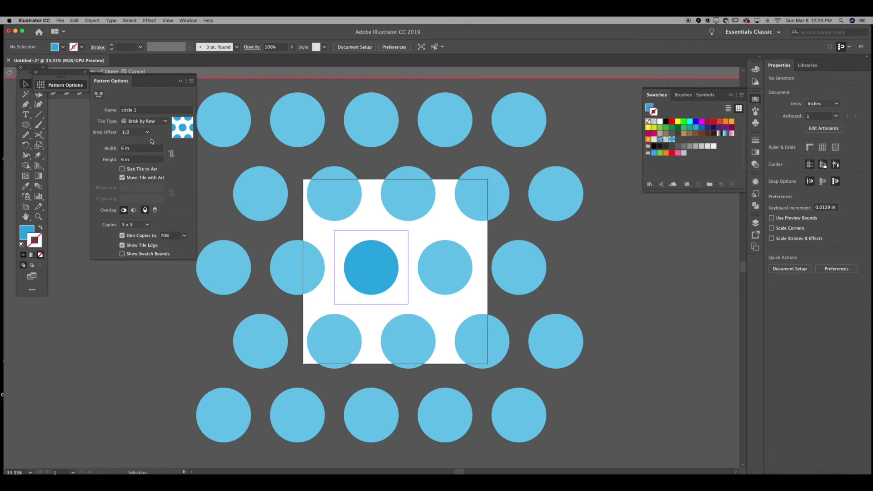
click(150, 121)
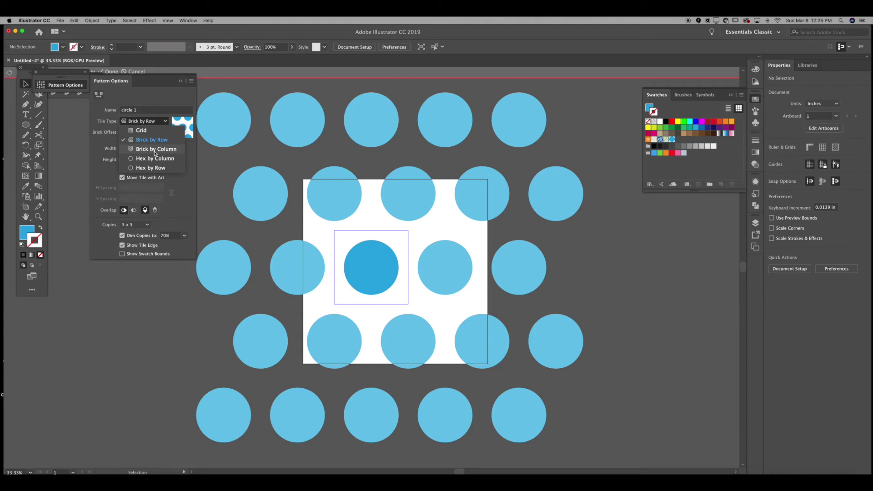
click(155, 150)
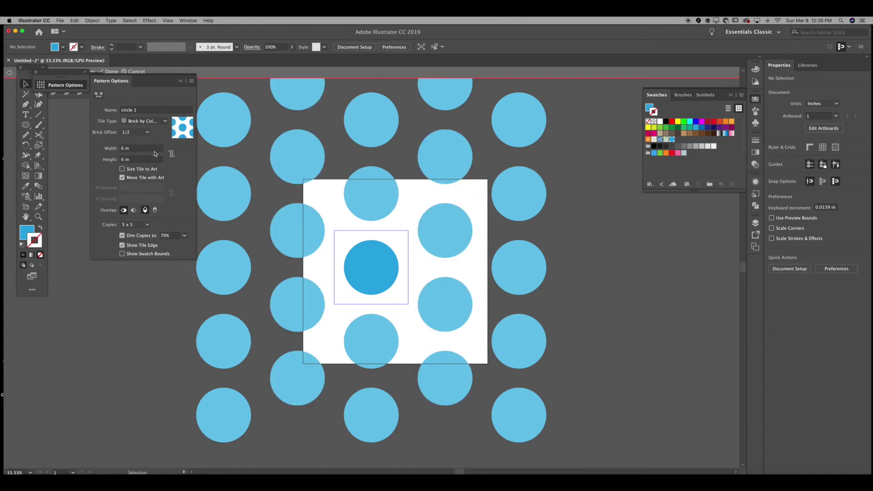
click(155, 121)
click(162, 163)
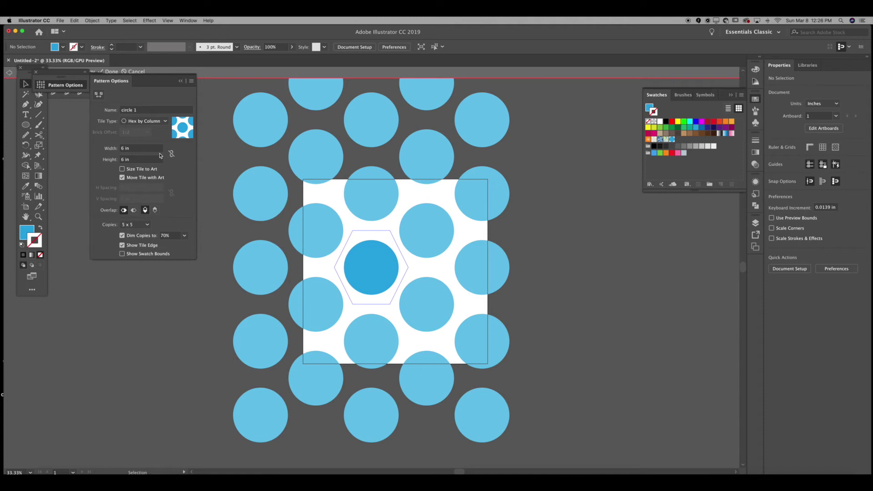
click(156, 122)
click(156, 168)
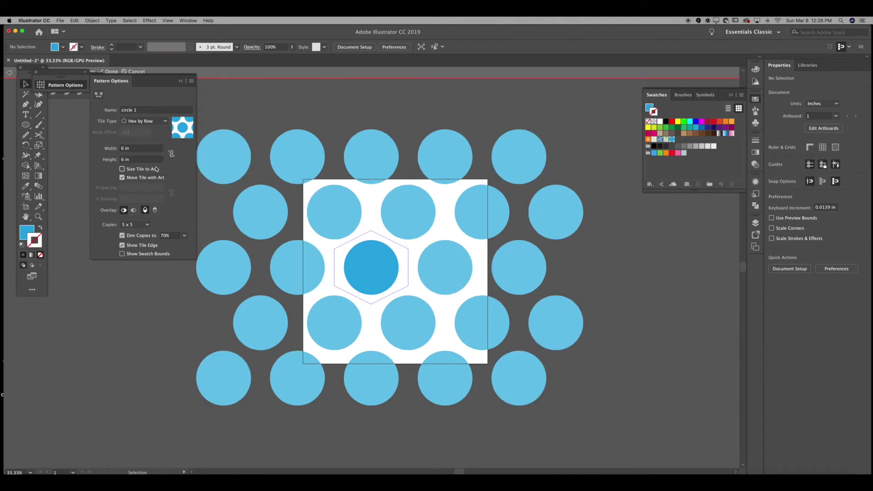
Set the circle pattern's tile type to Hex by Column
click(156, 121)
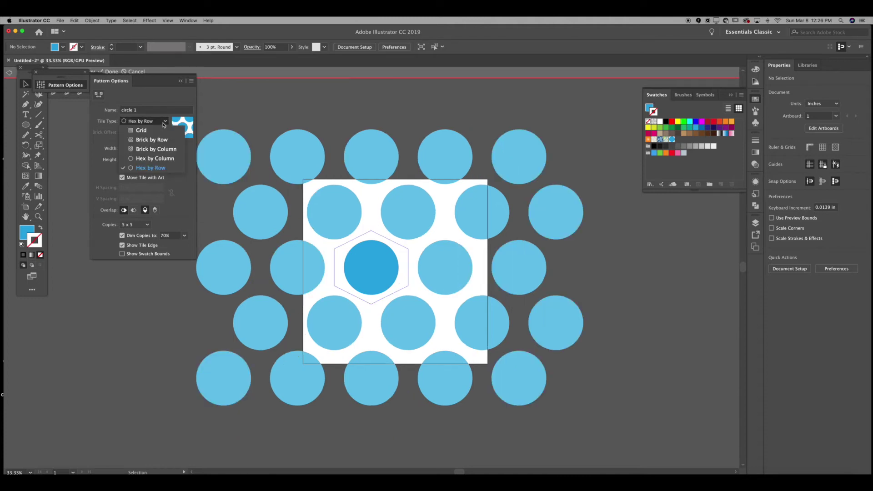
click(156, 159)
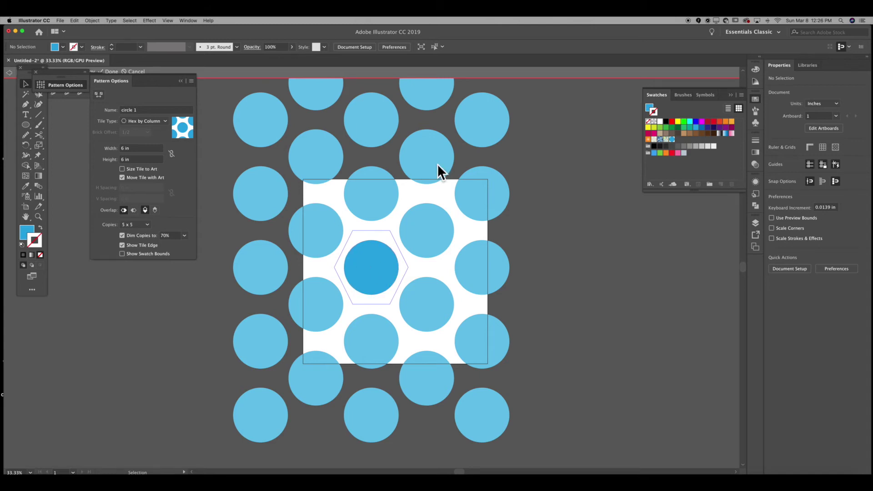
Shrink the tile's circle to about 2.26 in across and place a copy at the hexagon's upper-left corner
click(371, 254)
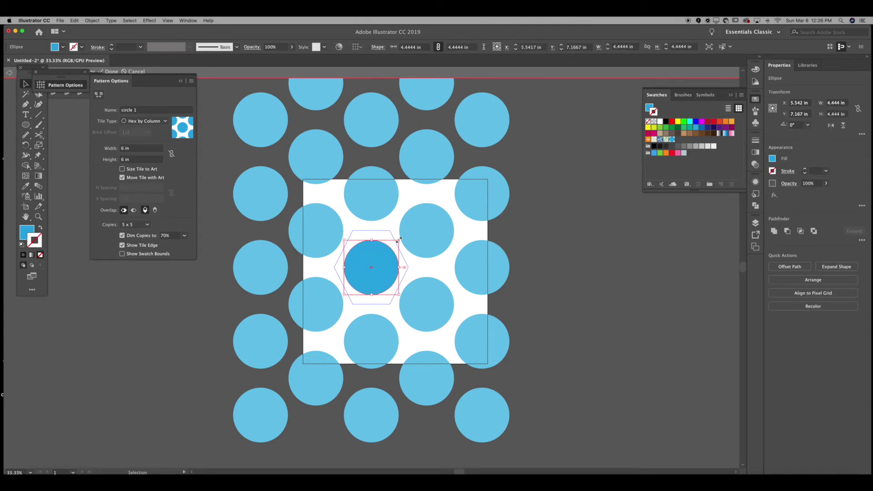
drag(399, 239, 344, 245)
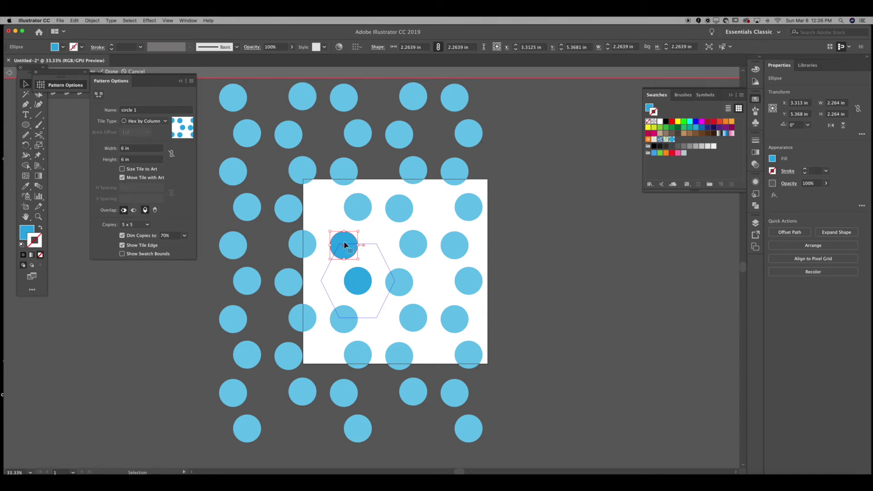
Switch the two-circle pattern's tile type to Brick by Row and back to Hex by Column
click(160, 121)
click(152, 140)
click(154, 121)
click(163, 159)
Add a third small circle at the hexagon's upper-right corner and adjust the three circles toward even spacing
key(a)
key(v)
drag(347, 245, 382, 250)
drag(359, 280, 361, 283)
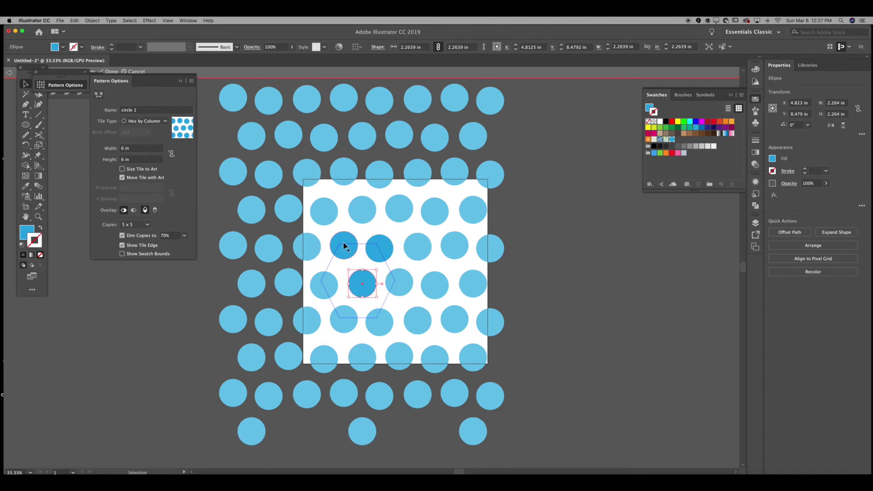
click(344, 249)
drag(380, 248, 383, 250)
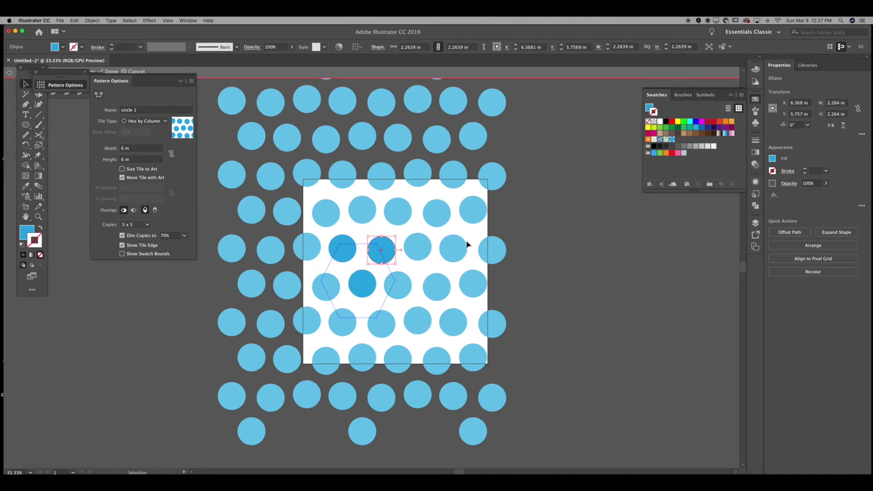
Undo the added circle copies, their moves and the circle's resizing in the pattern tile
click(559, 235)
key(super+z)
key(super+z)
key(super+z)
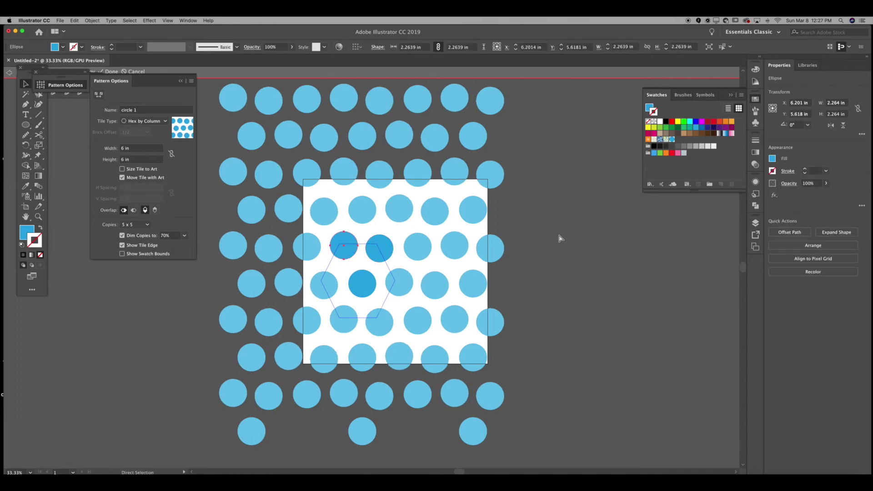
key(super+z)
key(super+z)
key(super+z)
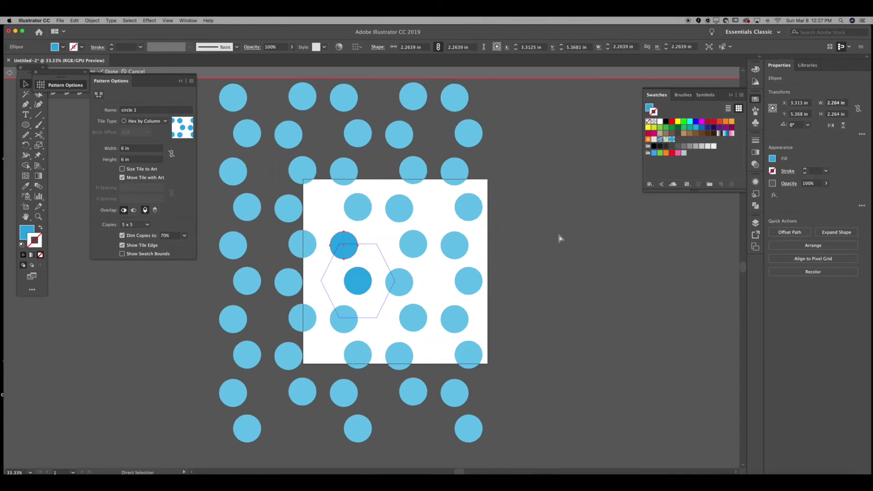
key(super+z)
key(super+z)
key(super+z)
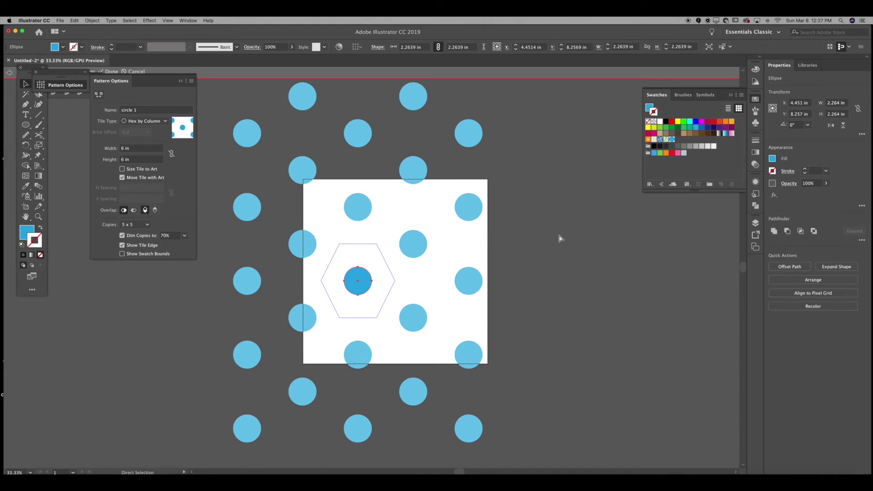
key(shift+super+z)
key(super+z)
key(shift+super+z)
click(560, 238)
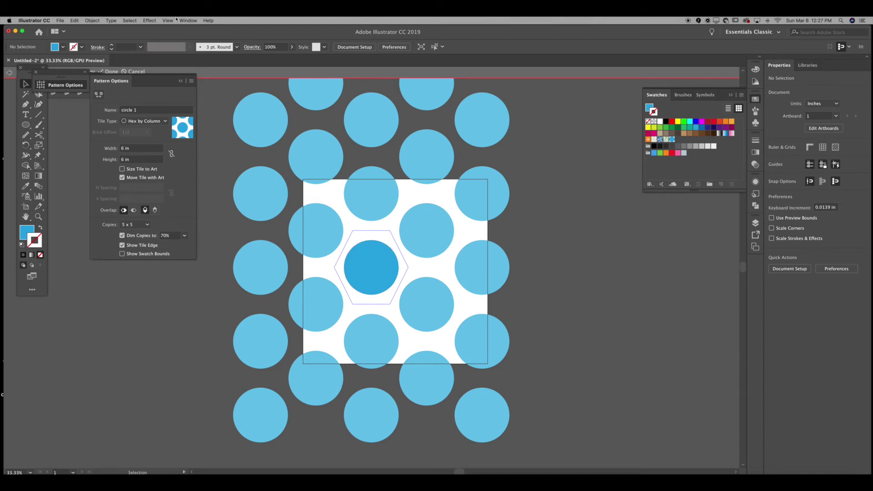
Save a copy of the hex pattern as "circle 2" and exit pattern editing mode
click(192, 82)
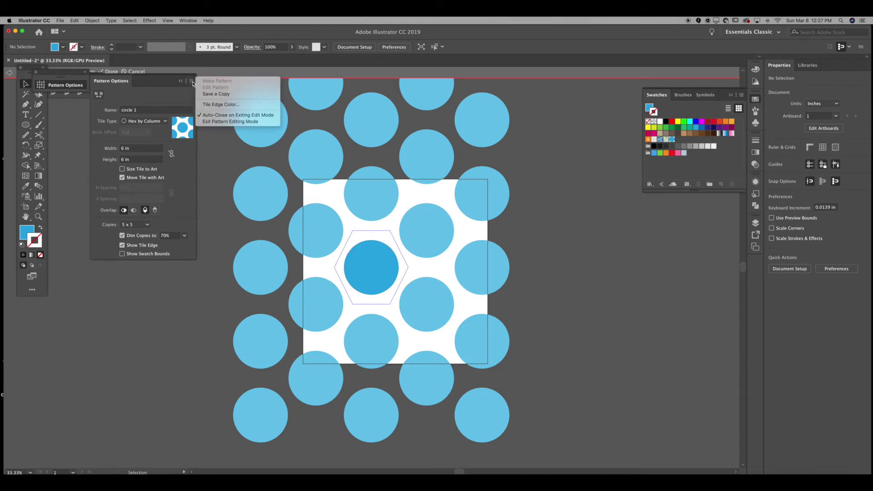
click(214, 94)
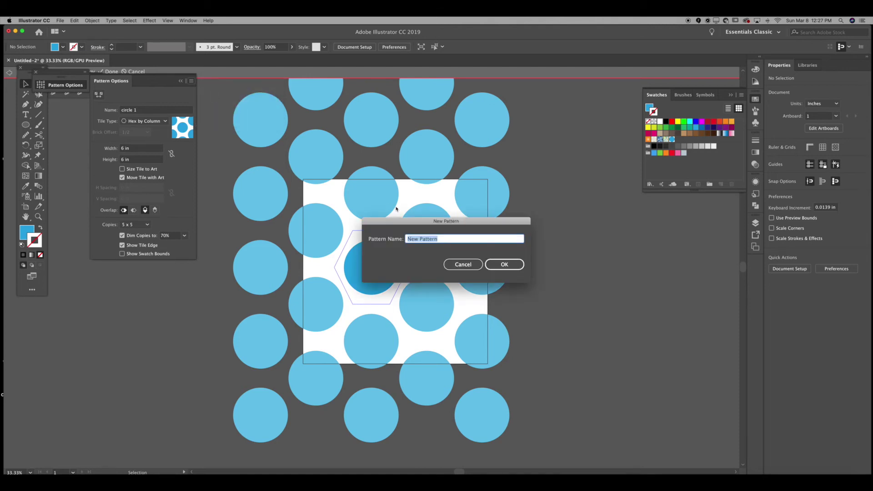
text(circle 2)
key(Return)
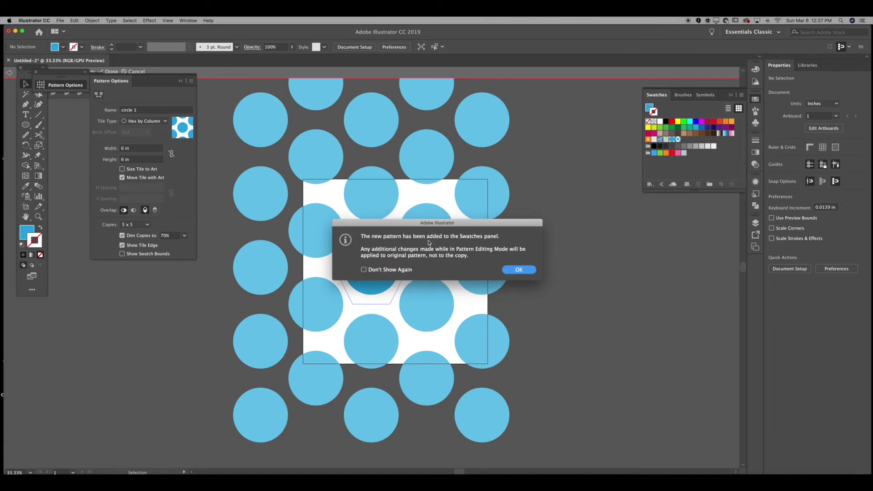
click(515, 269)
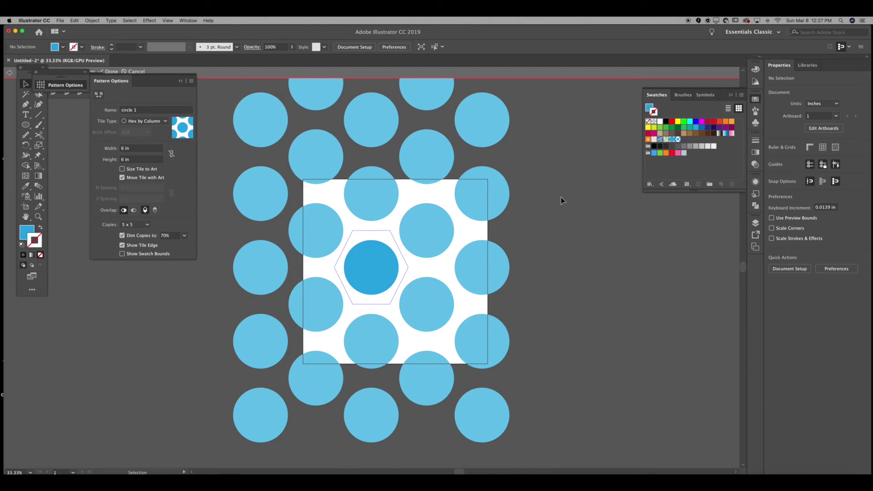
key(Escape)
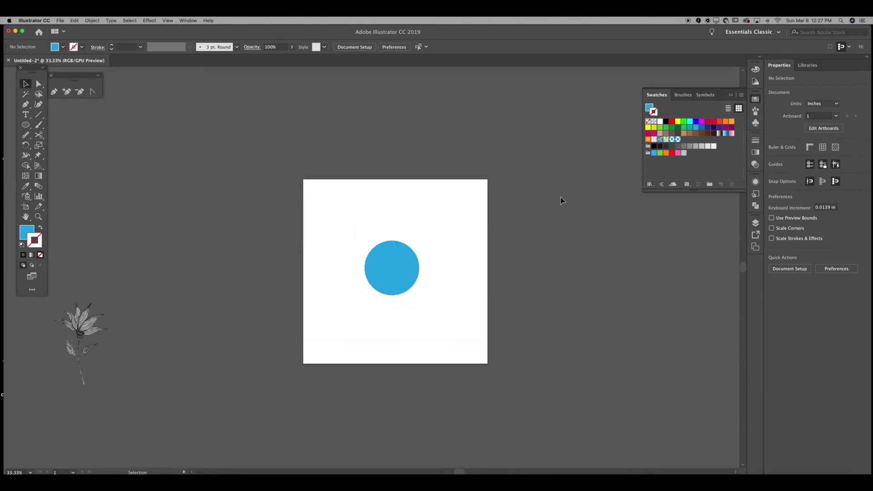
click(98, 323)
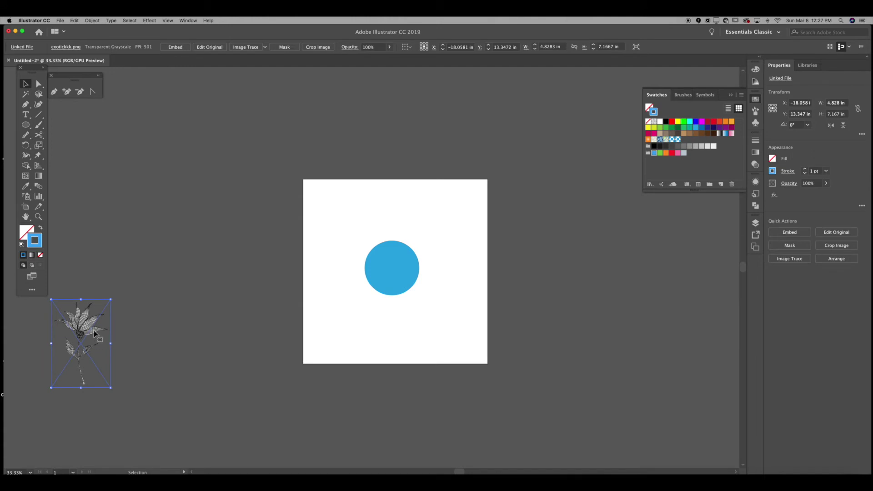
drag(230, 273, 107, 312)
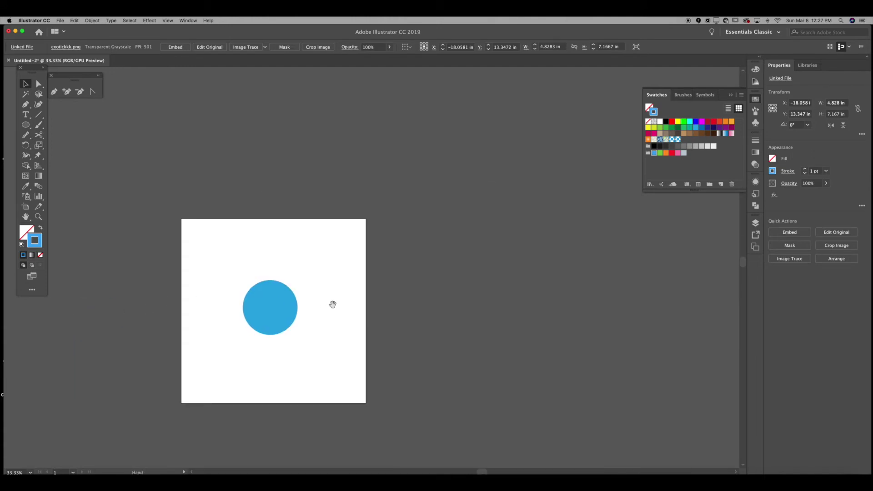
drag(332, 302, 363, 255)
super+click(284, 270)
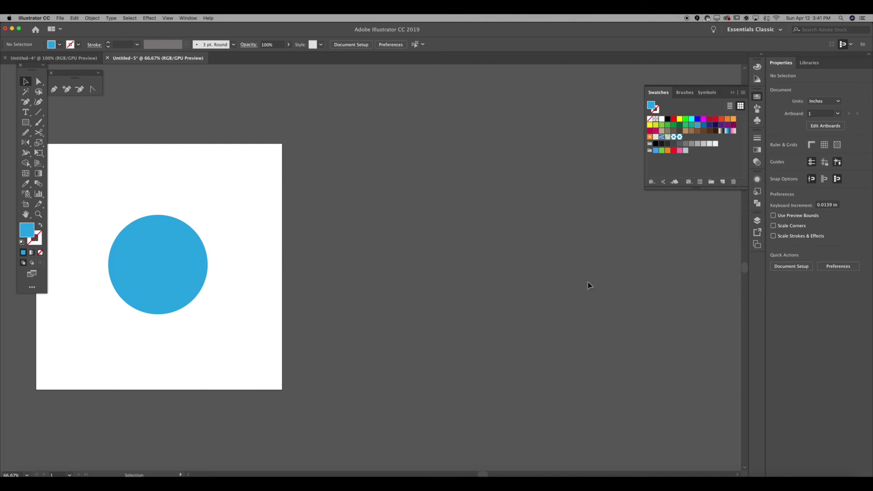
Draw an 11 by 11 in square in the empty area beside the artboard and shift it up slightly
scroll(370, 259, right, 3)
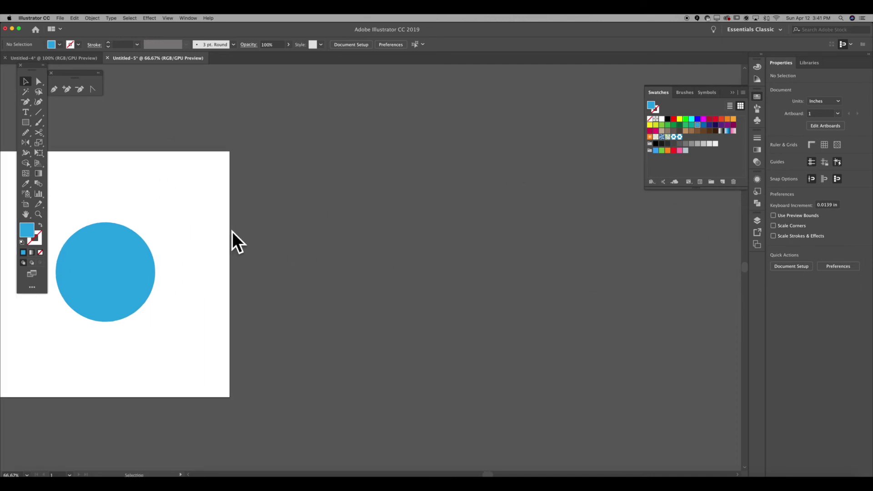
key(m)
mouse_move(351, 163)
mouse_down()
mouse_move(487, 306)
mouse_move(622, 411)
mouse_up()
key(c)
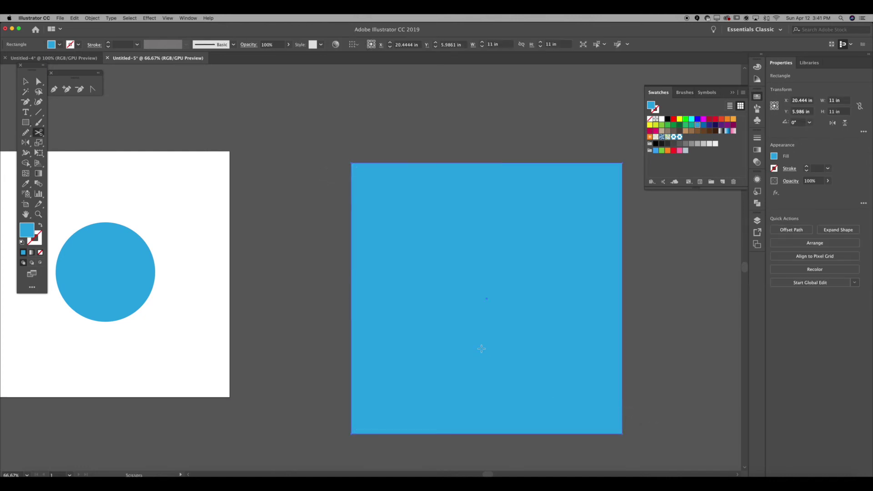
click(479, 335)
key(v)
drag(514, 299, 509, 284)
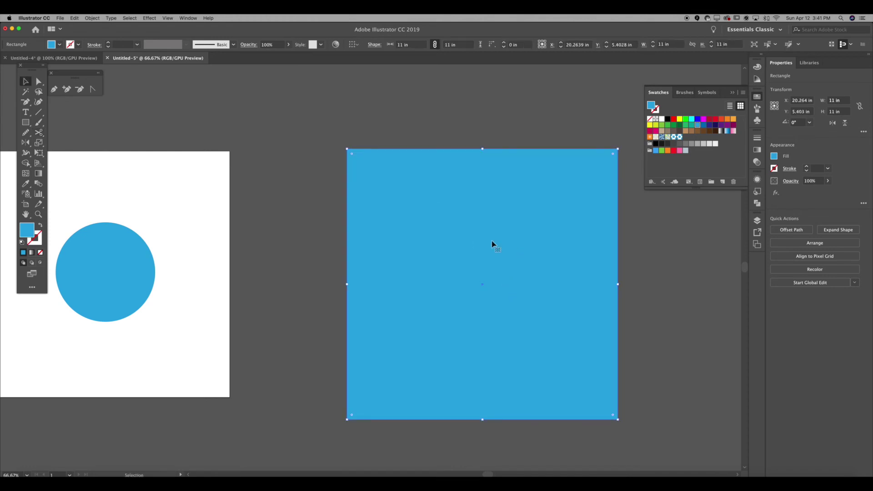
Fill the square white and fill a copy stacked exactly on top with the hex circle pattern swatch
click(661, 119)
key(a)
key(v)
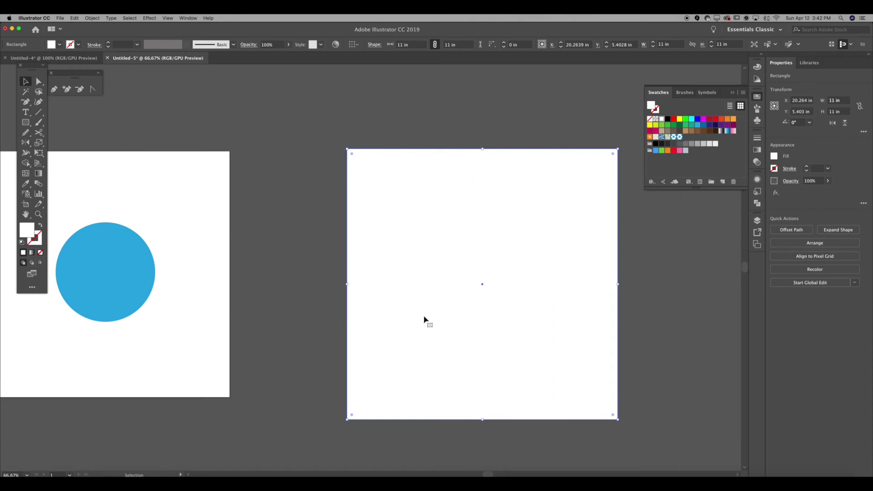
click(679, 138)
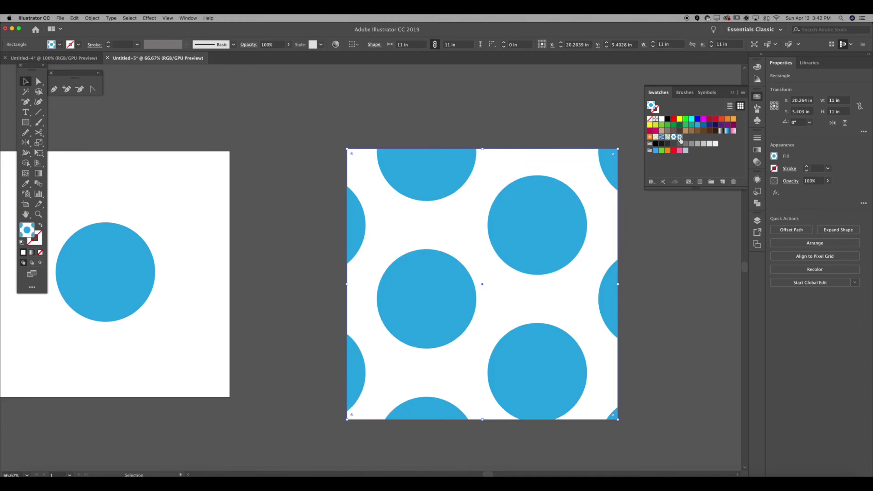
click(454, 137)
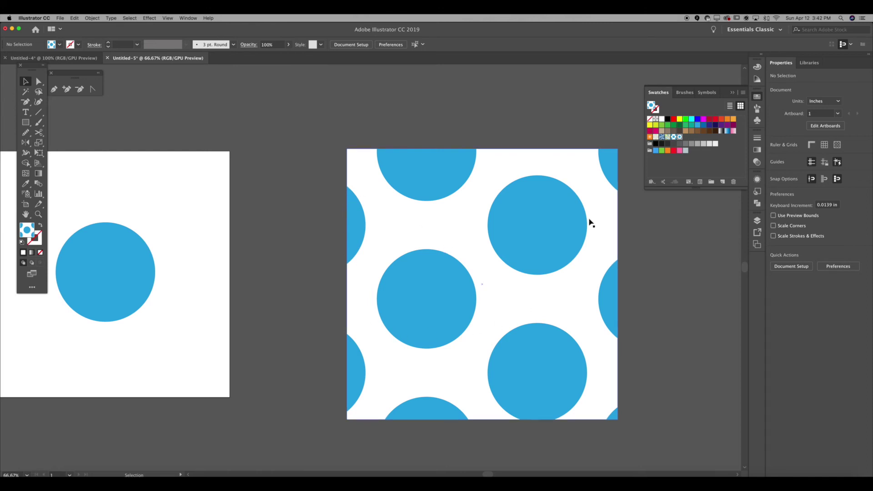
Move the pattern-filled square upward off its white backing and undo the move
click(539, 227)
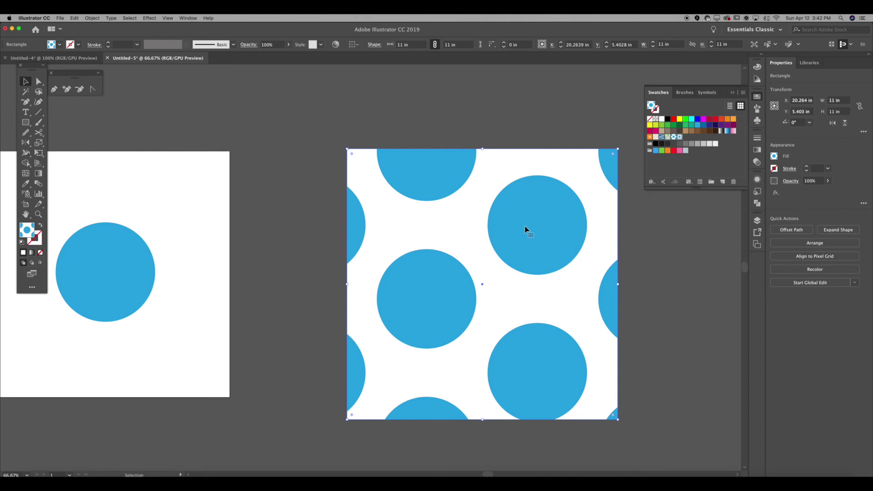
click(576, 108)
click(537, 203)
drag(543, 237, 546, 179)
key(super+z)
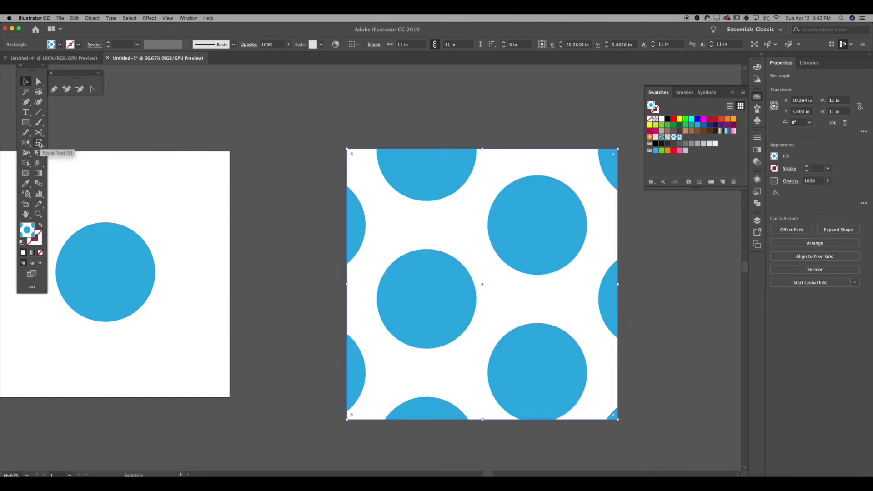
Scale only the square's pattern uniformly to 75%, with Transform Objects disabled
double_click(39, 143)
drag(606, 114, 215, 98)
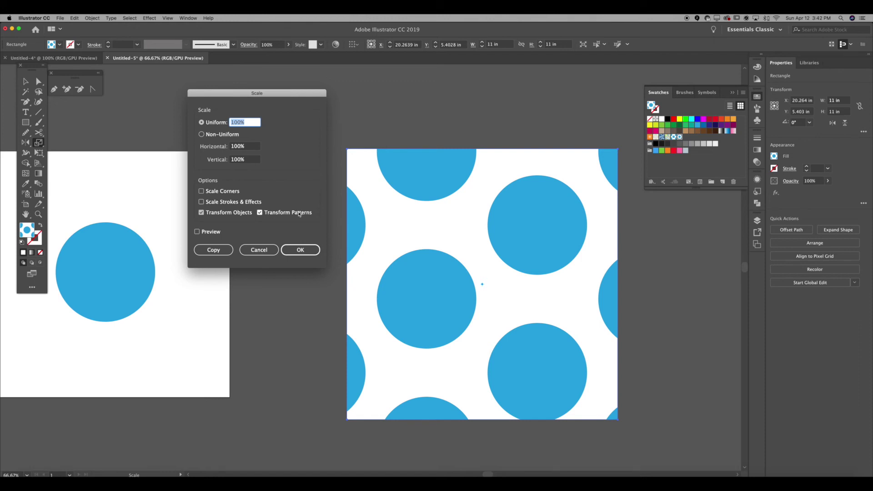
click(201, 214)
click(240, 123)
drag(241, 123, 228, 121)
text(75)
click(301, 251)
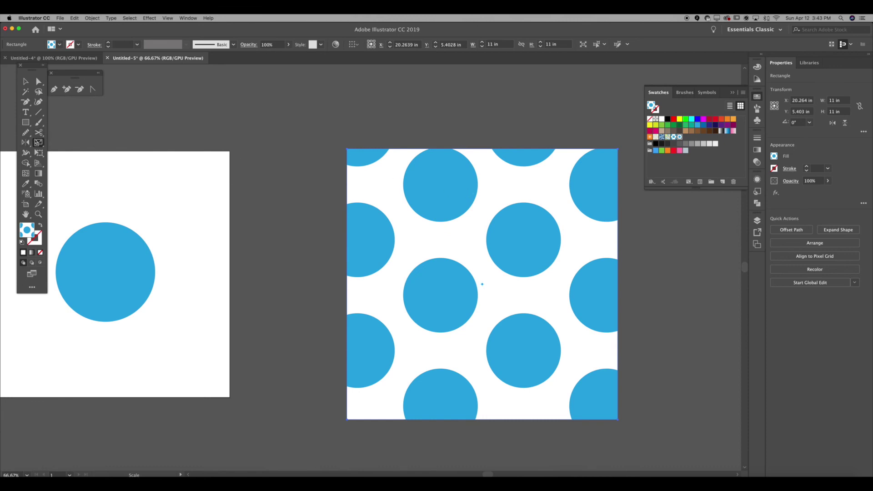
Scale only the pattern uniformly to 50% twice in a row and deselect the square
double_click(39, 144)
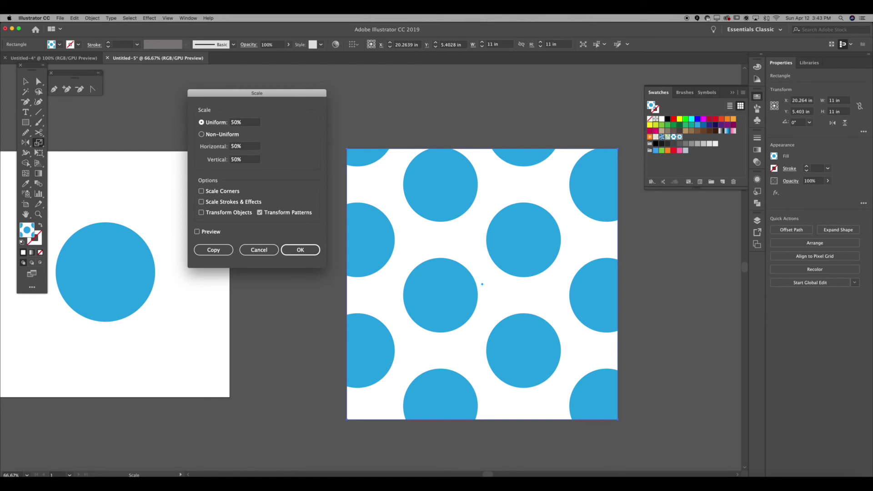
key(Return)
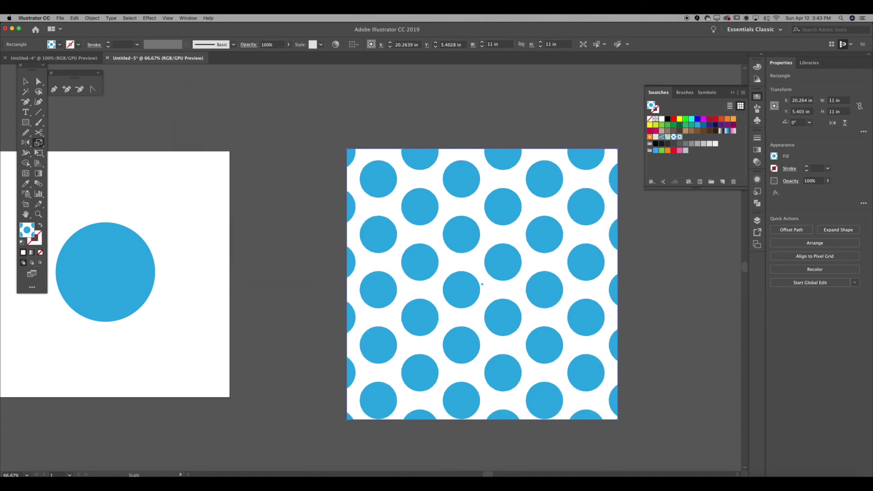
double_click(39, 143)
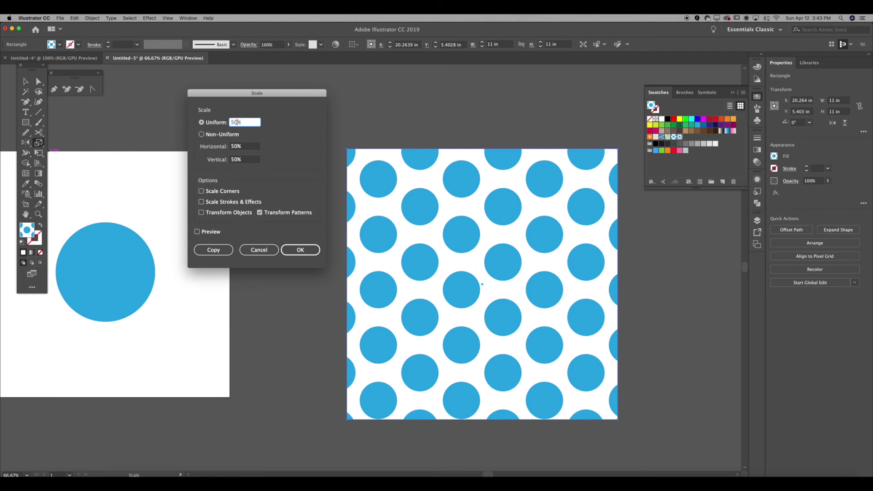
click(298, 253)
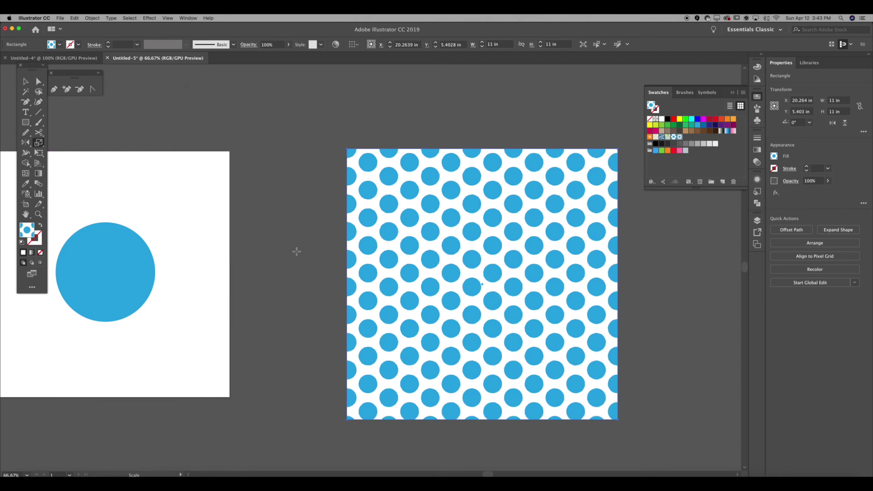
key(v)
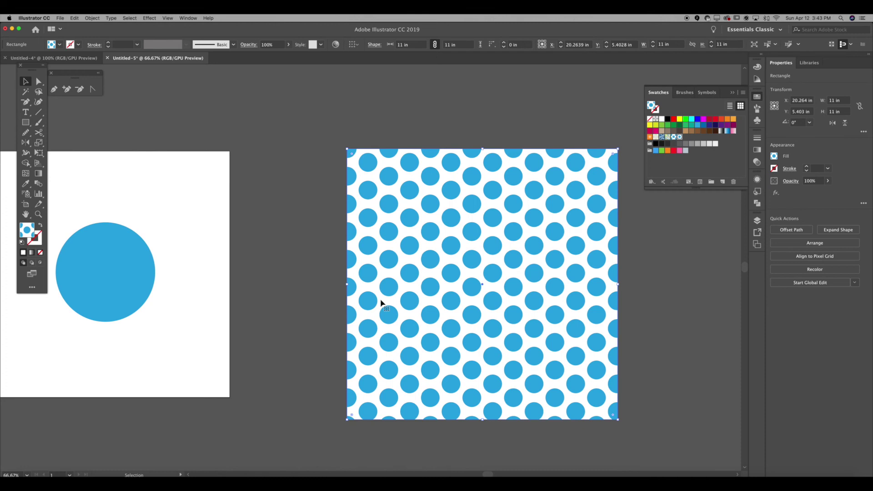
click(332, 283)
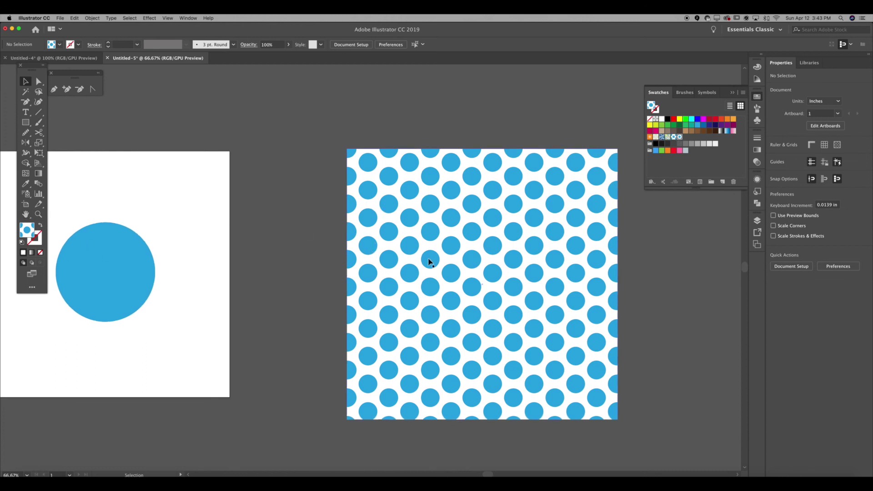
Move the dotted square away to expose the white square beneath and return it to its original place
scroll(446, 237, right, 4)
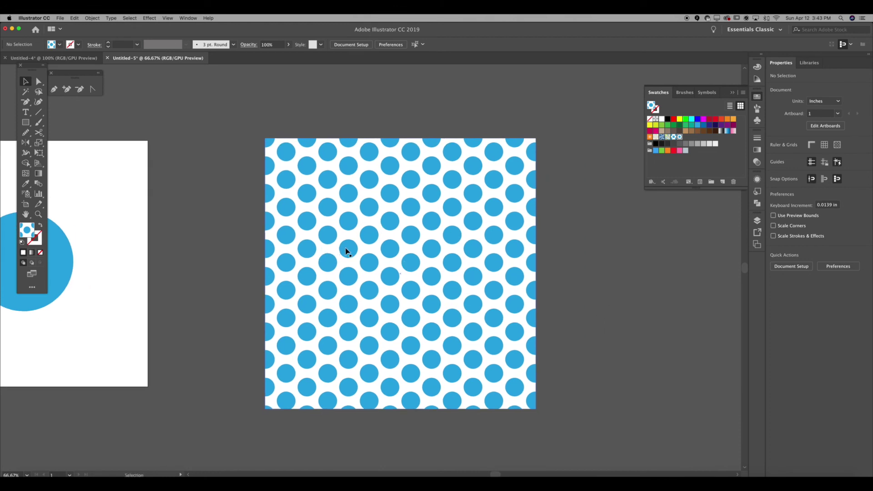
drag(346, 248, 517, 243)
key(super+z)
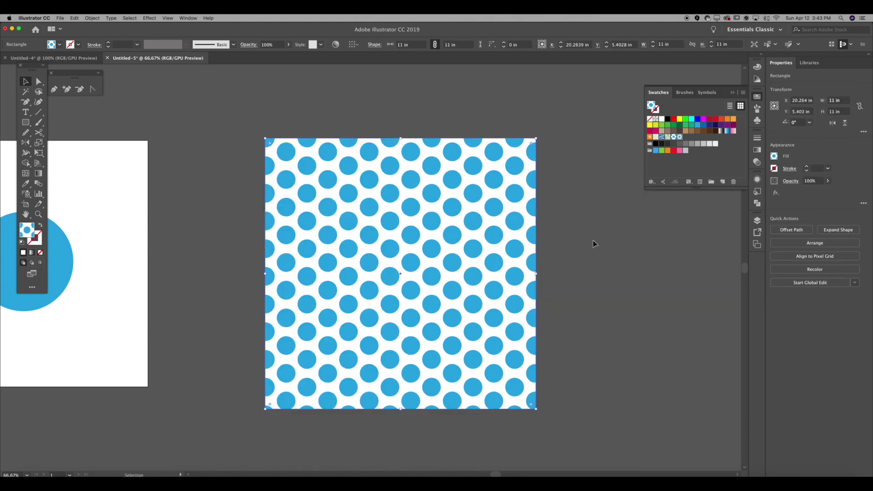
click(593, 240)
drag(370, 212, 493, 207)
click(327, 171)
click(554, 354)
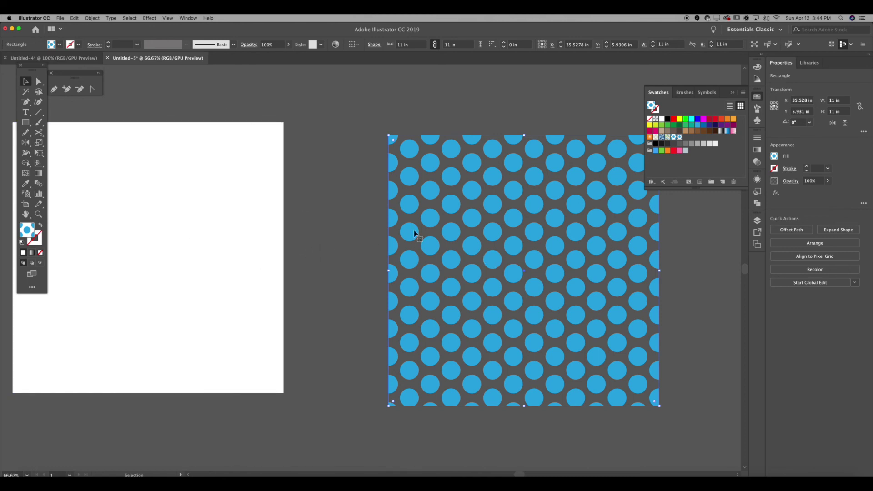
drag(487, 293, 362, 272)
drag(287, 258, 193, 255)
click(193, 255)
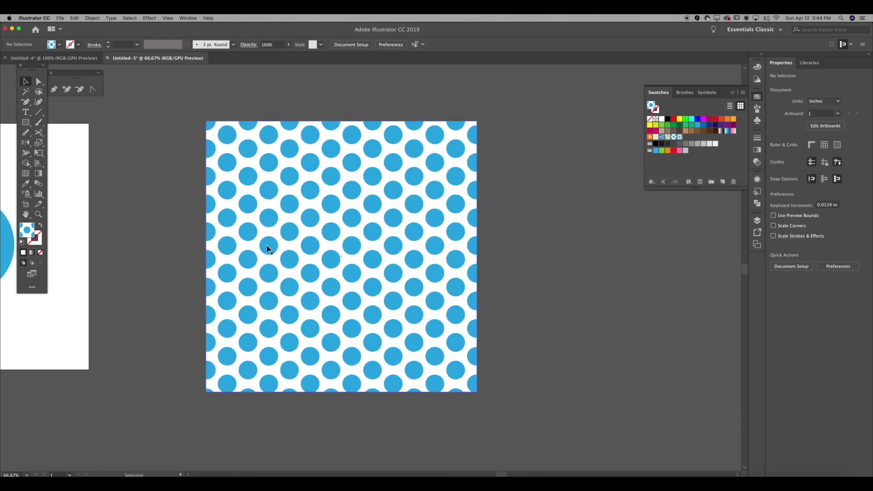
Slide the dotted square aside, fill the white square beneath with green, and realign the dots over it
drag(267, 247, 452, 251)
click(341, 254)
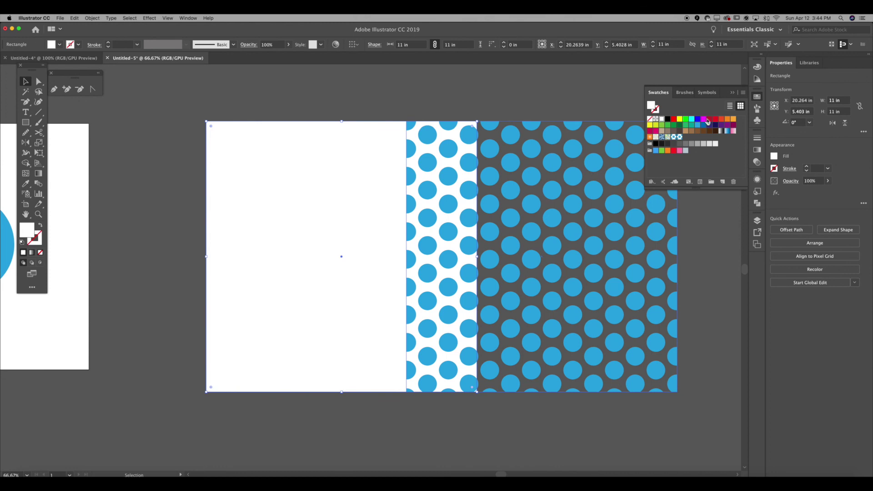
click(663, 150)
drag(564, 175, 365, 173)
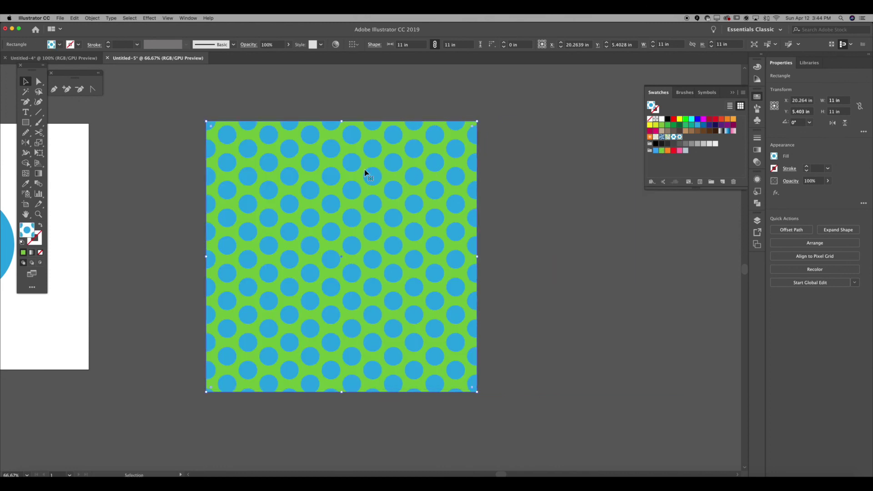
click(171, 191)
Shift the dotted square off the green background square and restore its position on top
drag(432, 250, 536, 254)
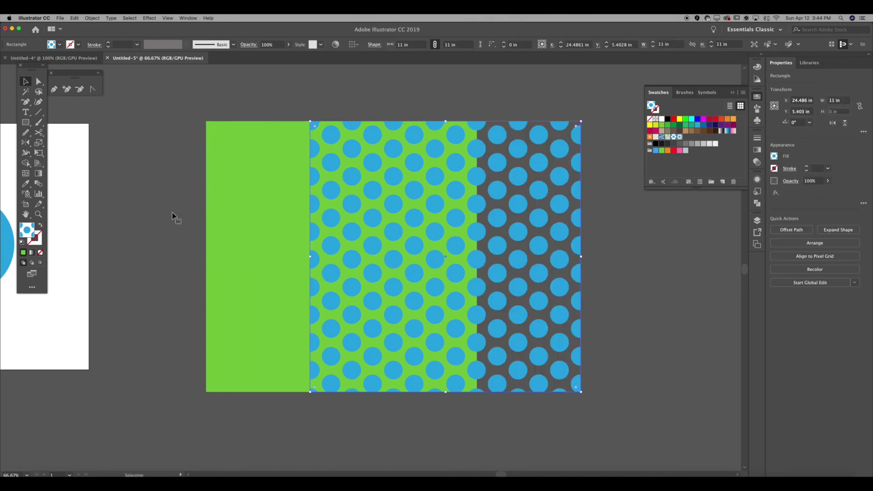
click(674, 128)
click(680, 137)
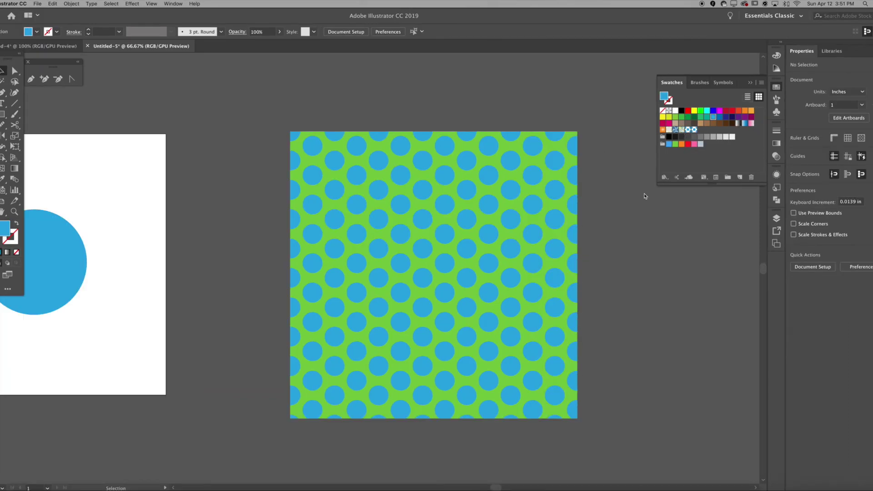
click(468, 191)
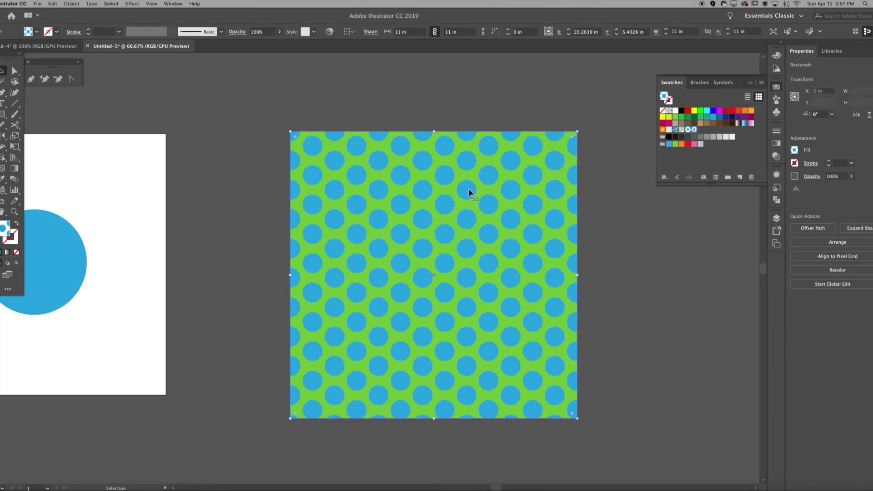
drag(464, 189, 529, 176)
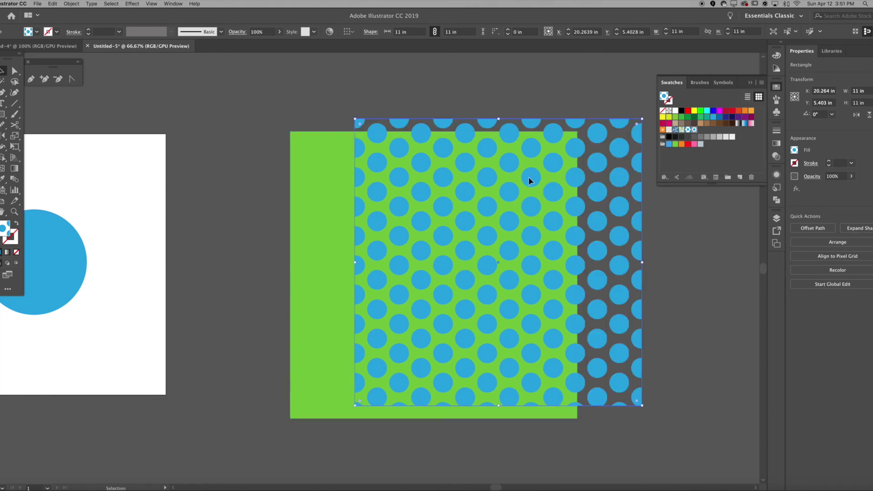
key(super+z)
Edit the dotted square's pattern and fill the tile's circle with RGB Yellow
click(72, 4)
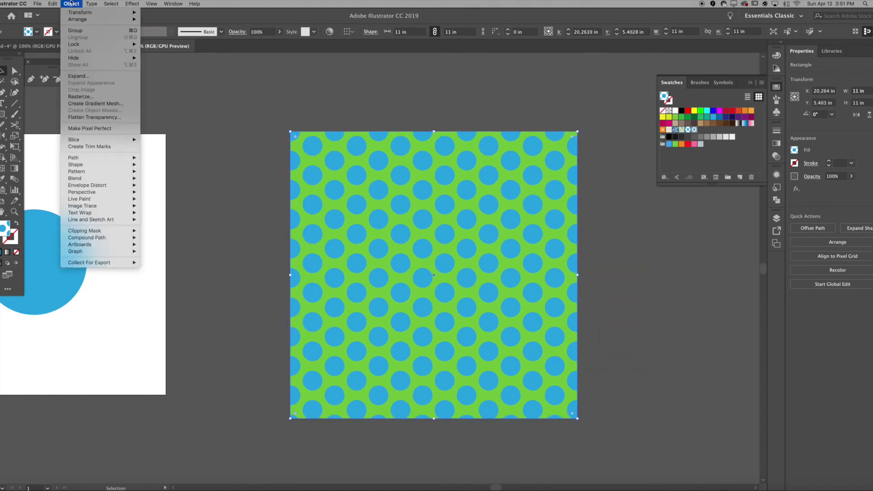
mouse_move(93, 168)
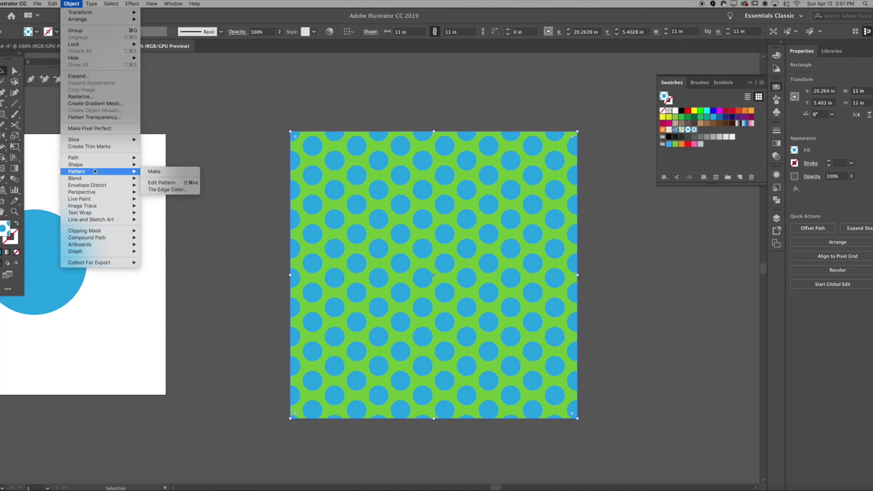
click(162, 179)
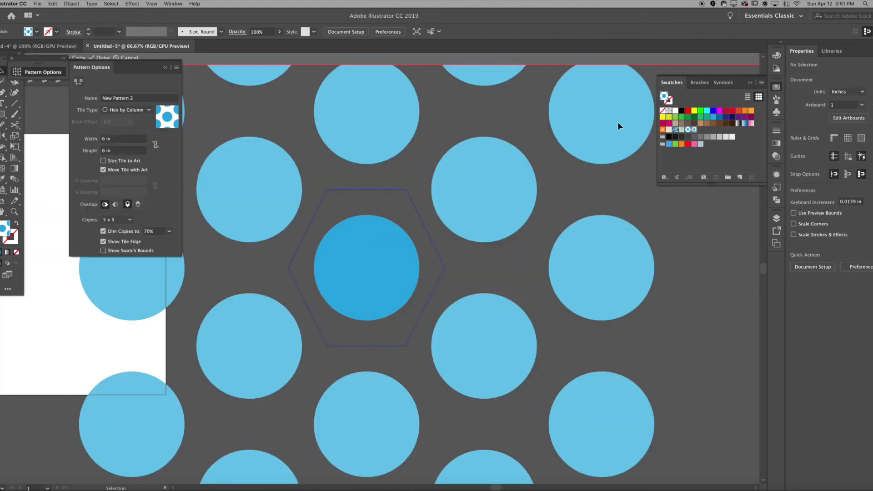
click(352, 249)
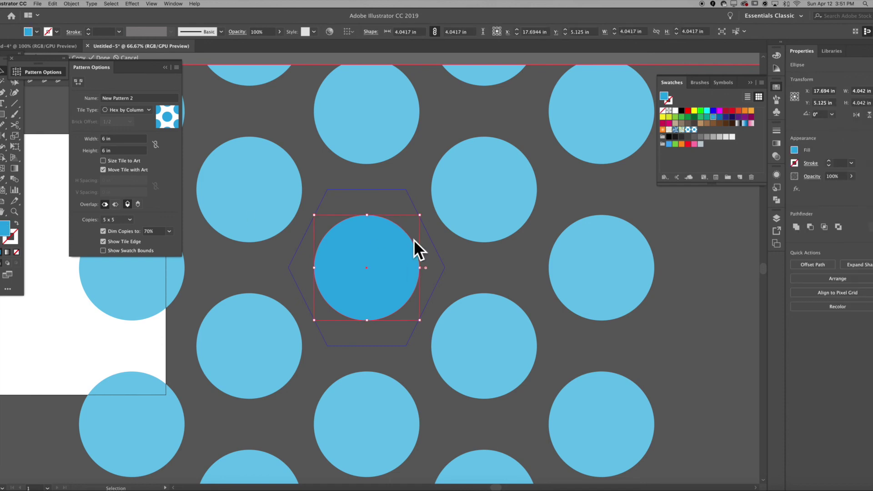
click(694, 111)
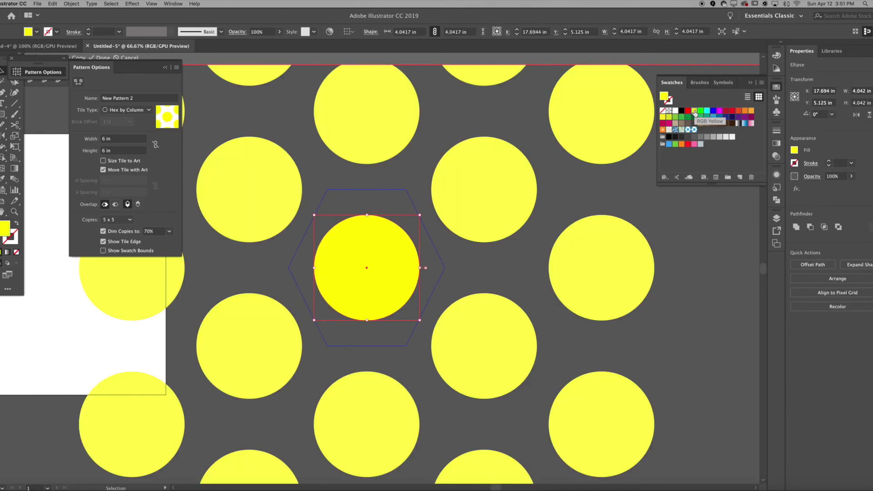
Save a copy of the yellow circle pattern and exit pattern editing mode
click(177, 68)
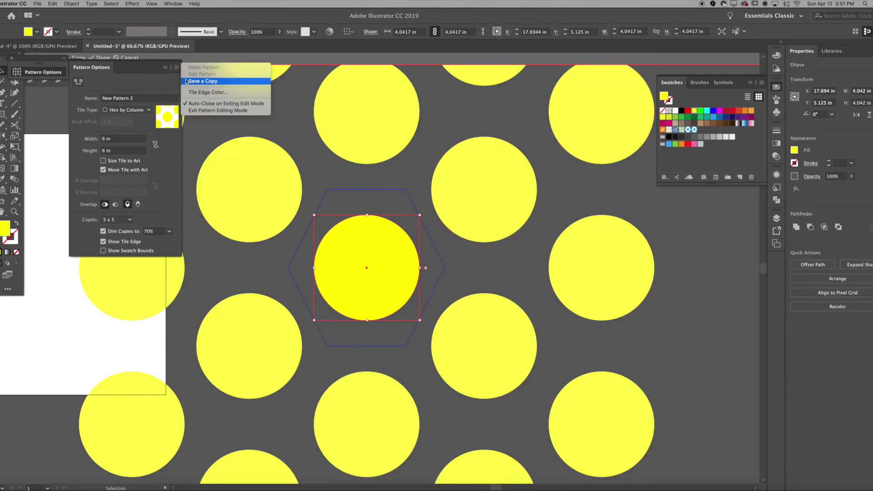
click(186, 81)
click(505, 263)
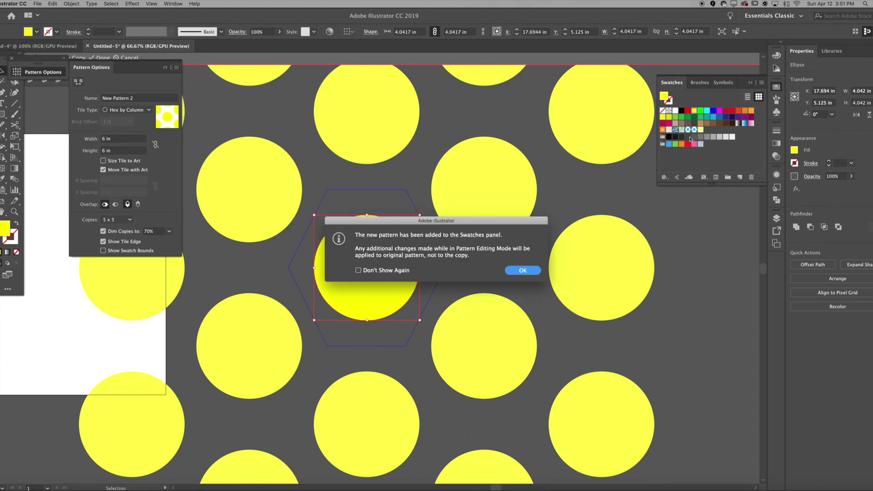
click(523, 271)
key(Escape)
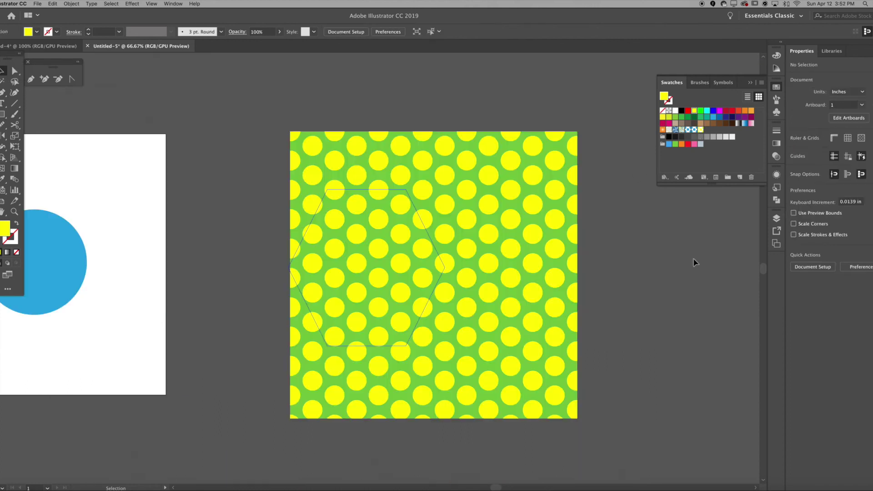
Switch the dotted square's fill between the blue and yellow circle swatches, ending on the yellow New Pattern 2
click(463, 273)
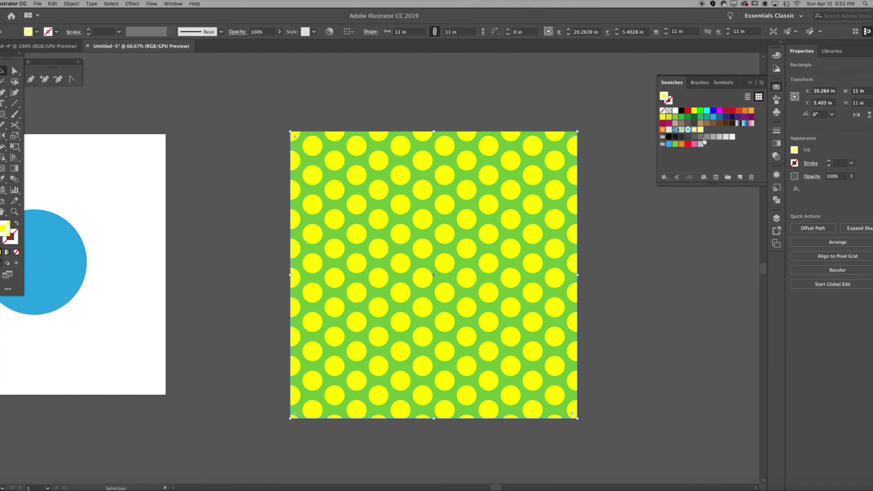
click(689, 130)
click(694, 129)
click(689, 130)
click(695, 130)
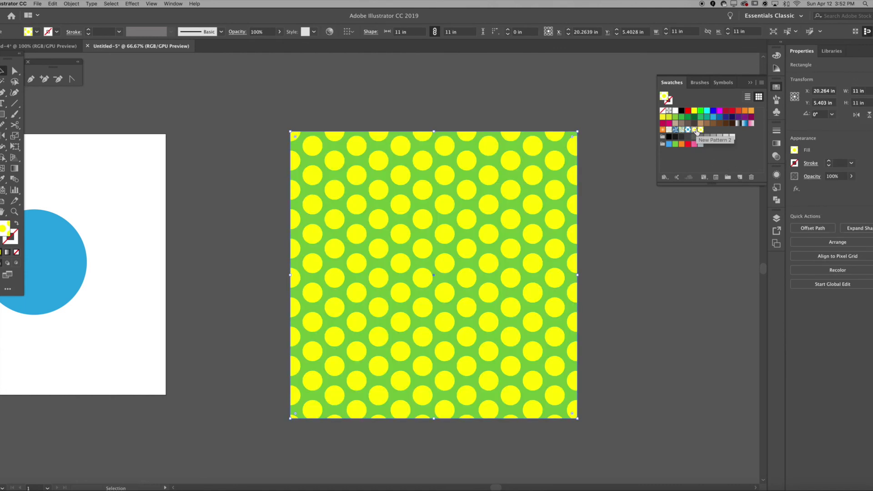